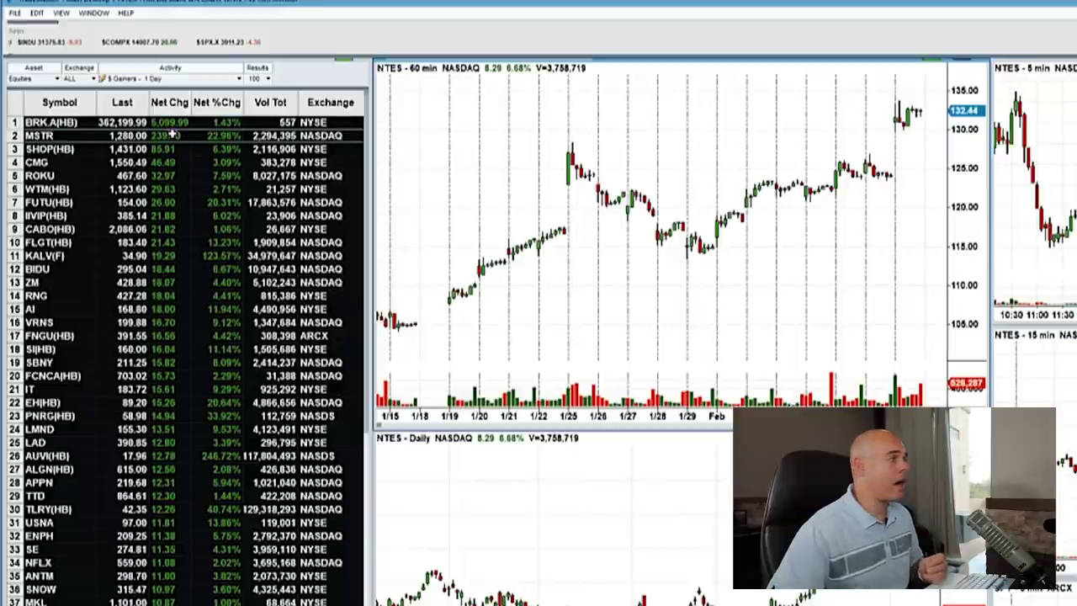
Step: Switch the Hot List scan to Price Lists > $ Gainers - 1 Day
click(226, 78)
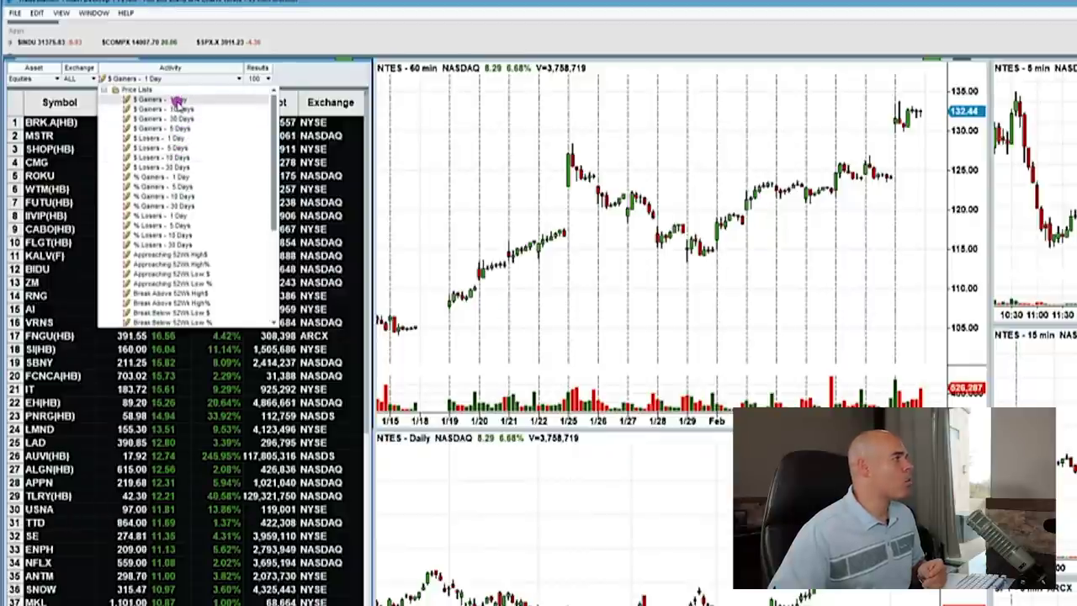
click(178, 100)
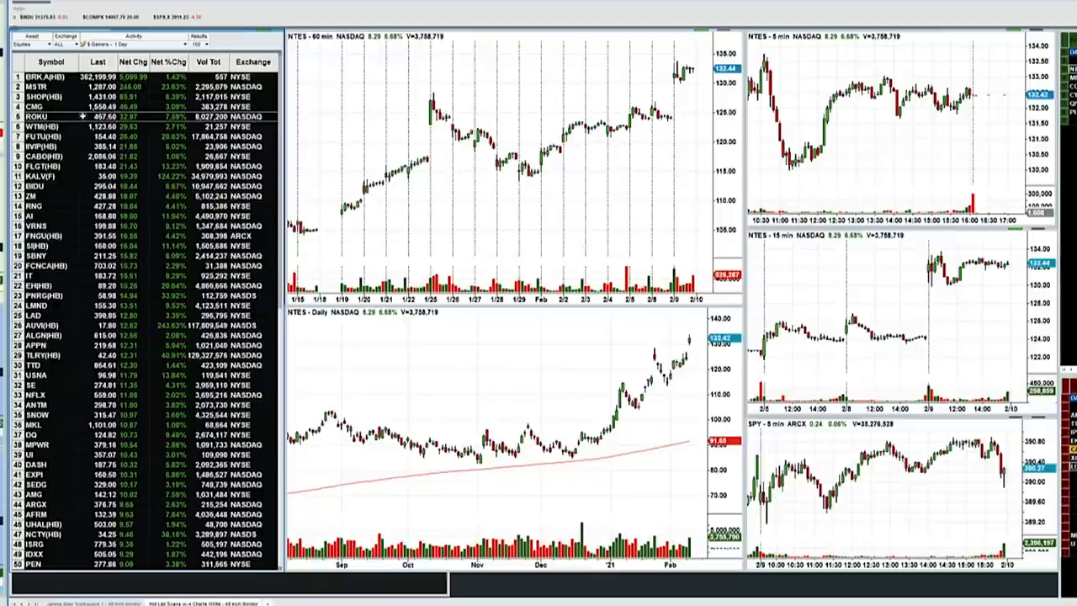
scroll(126, 253, down, 2)
click(121, 245)
scroll(120, 267, down, 11)
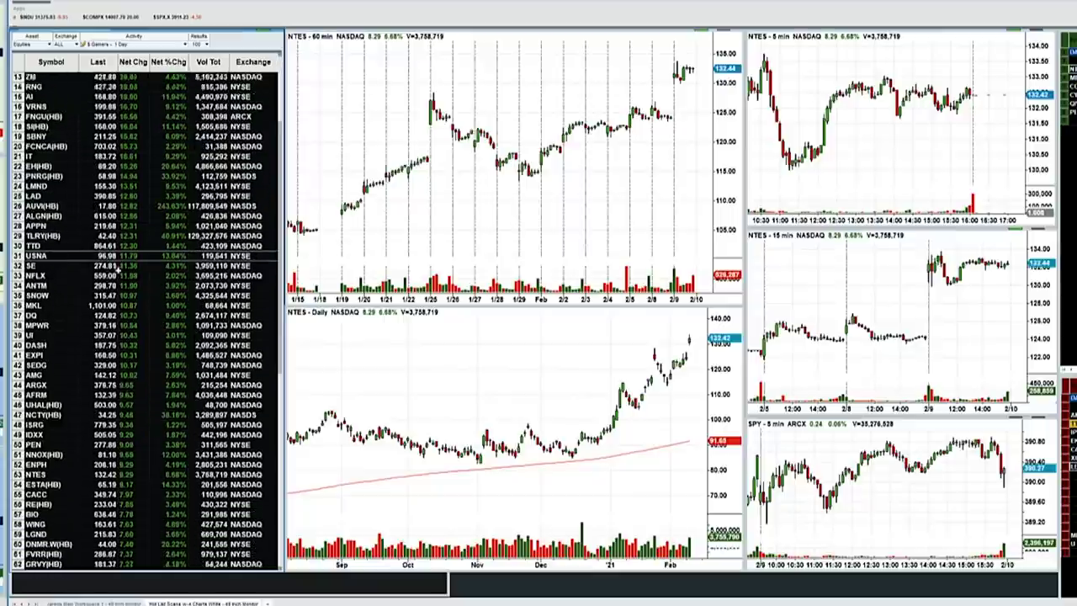
click(122, 206)
scroll(122, 205, down, 2)
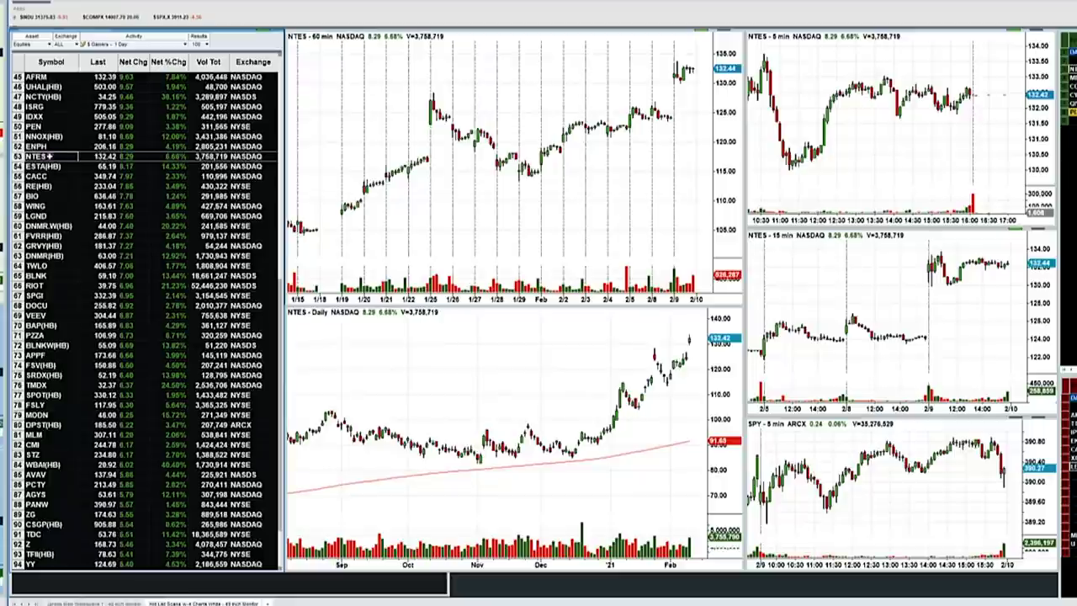
scroll(73, 153, up, 15)
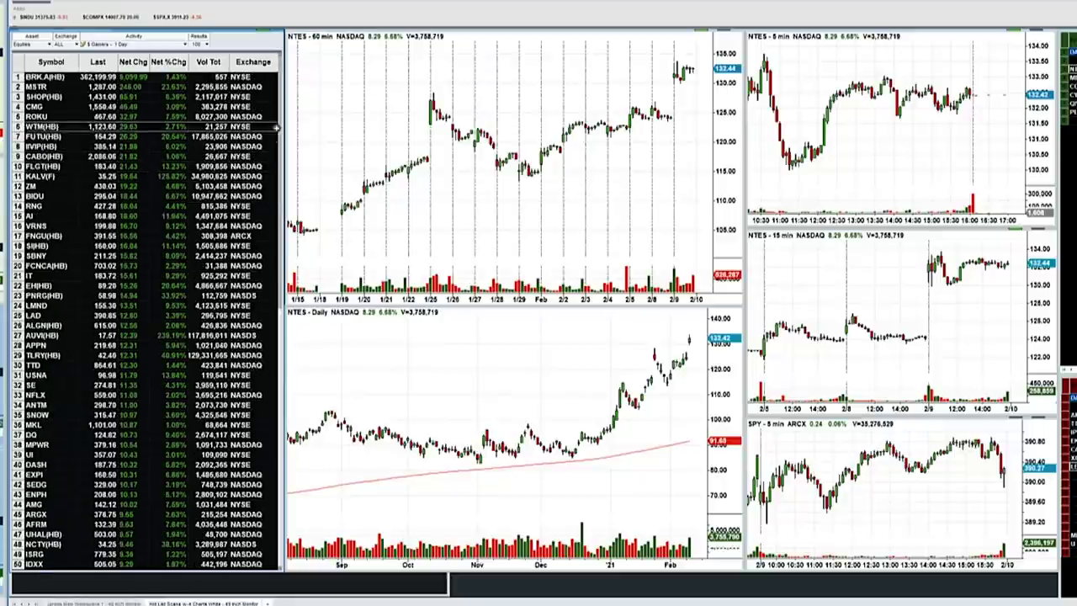
scroll(271, 199, down, 13)
scroll(269, 316, down, 1)
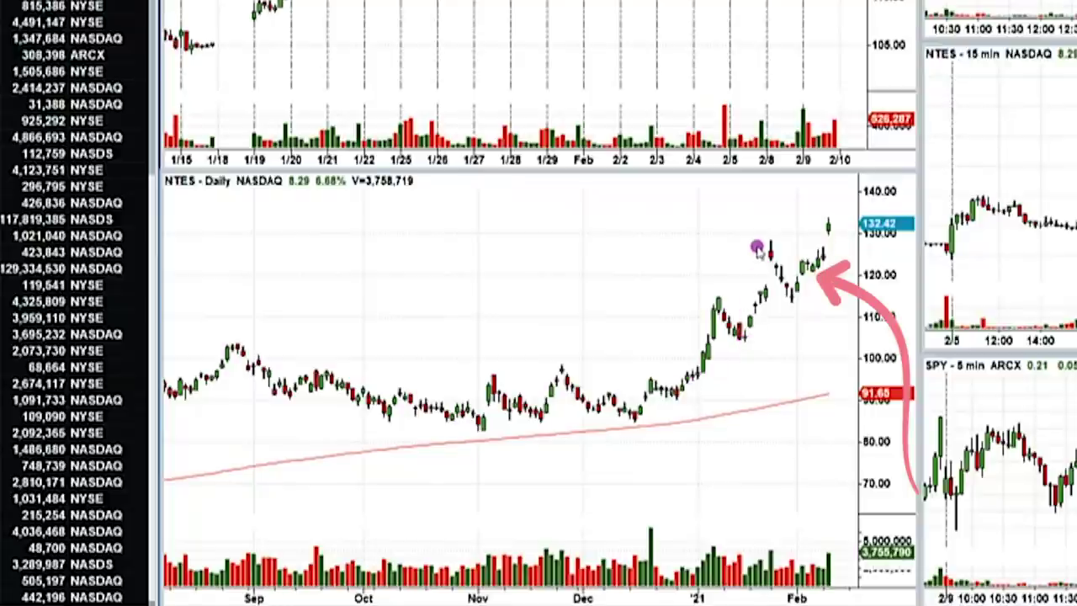
click(838, 249)
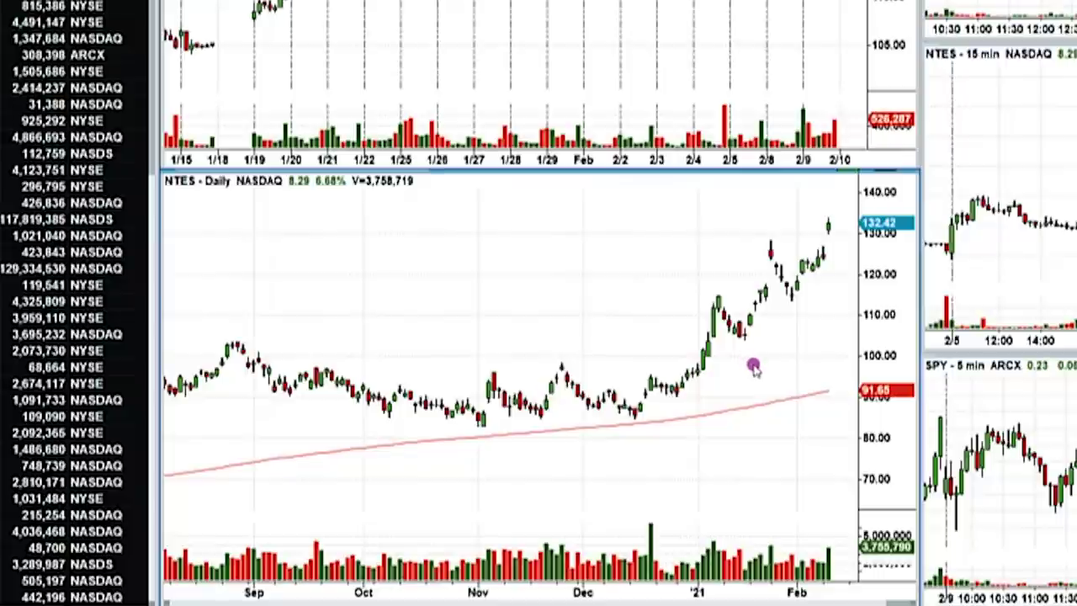
drag(782, 338, 759, 266)
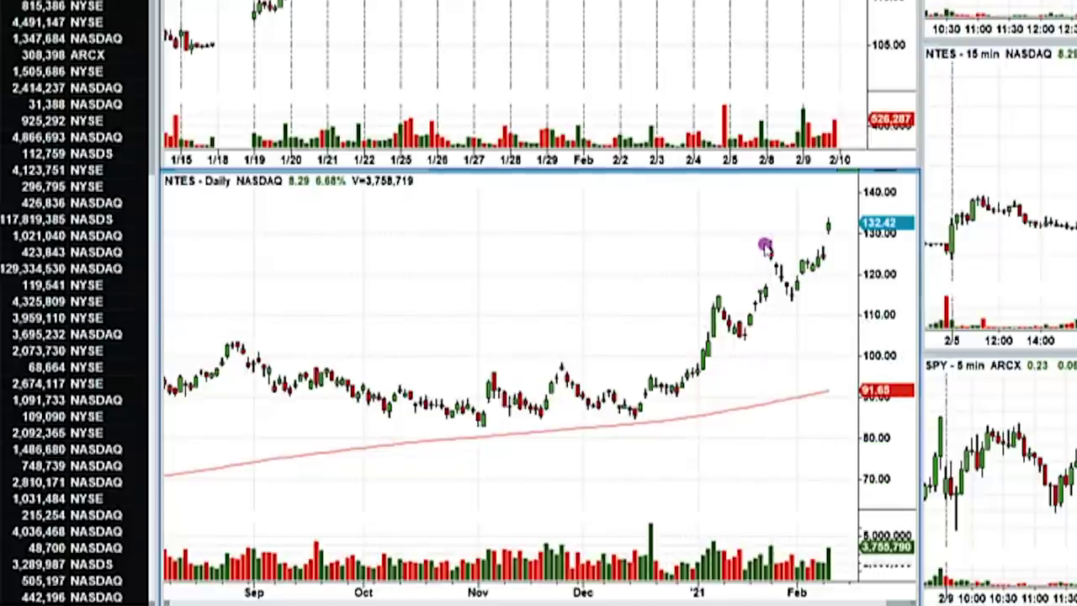
drag(818, 289, 823, 287)
drag(843, 249, 841, 239)
drag(486, 252, 465, 240)
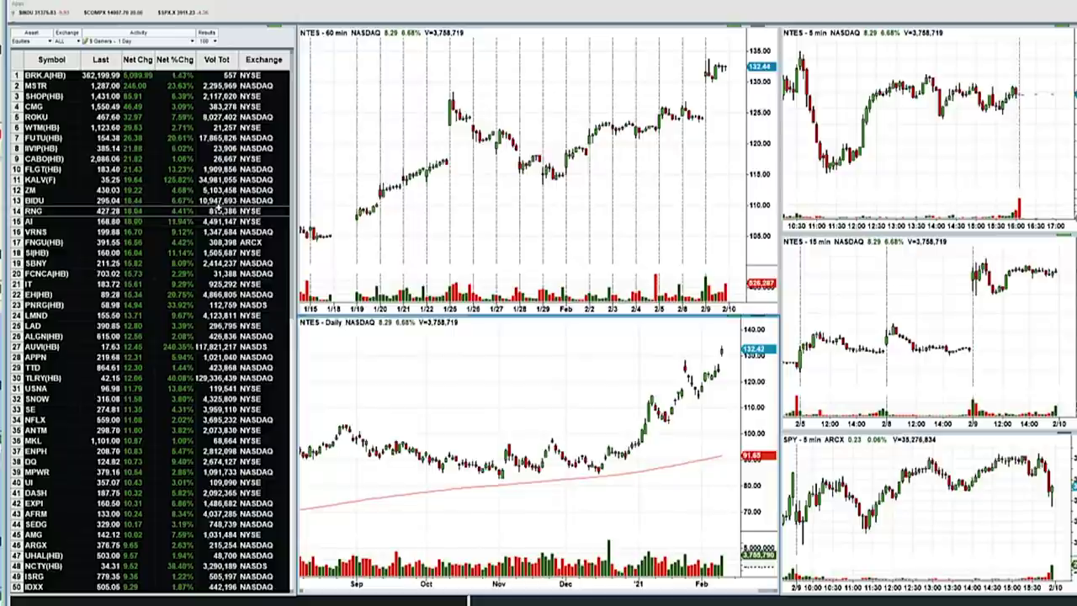
key(Down)
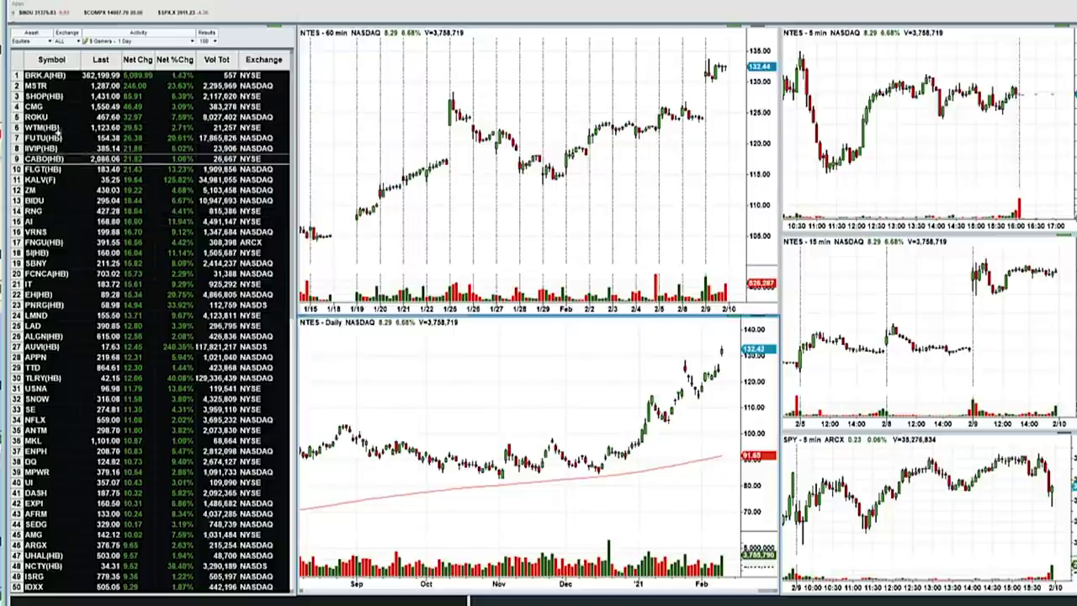
key(Down)
key(Down)
key(Down)
click(70, 112)
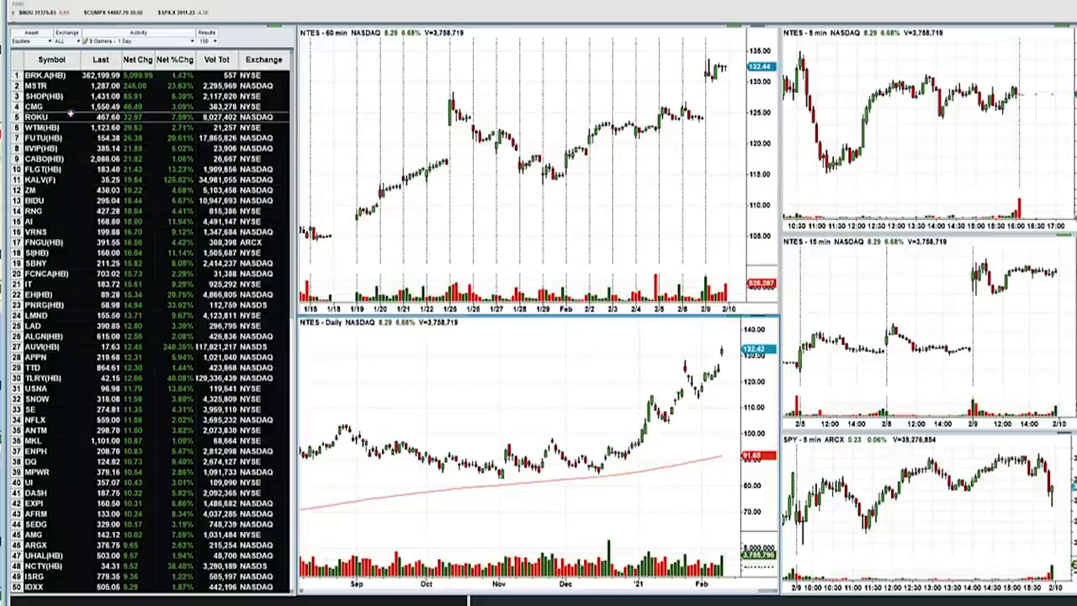
click(85, 241)
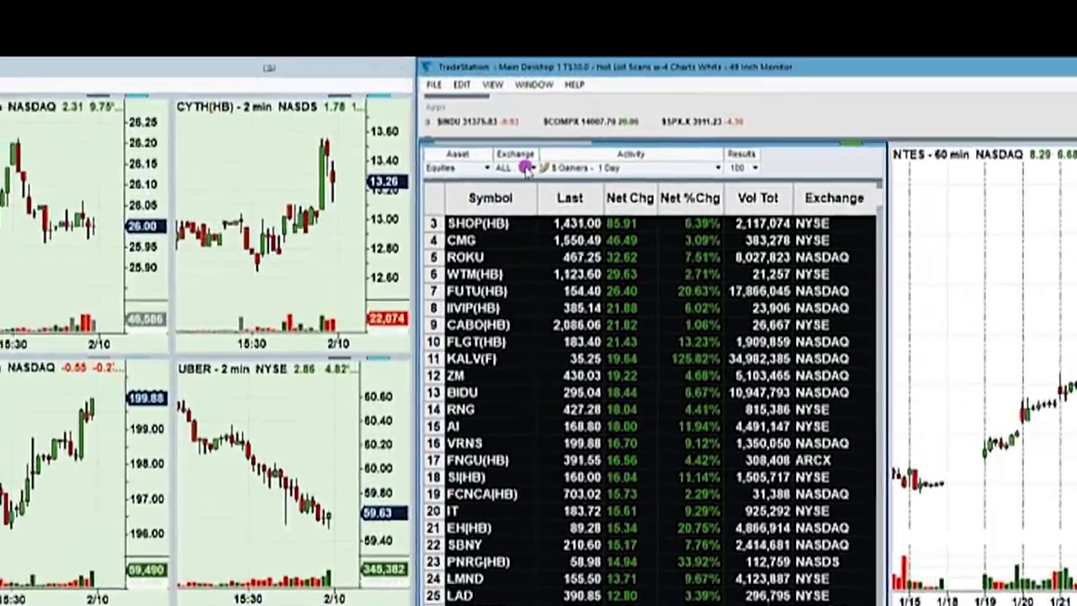
Step: Filter the gainers scan by exchange, trying NASDAQ first and settling on NYSE
click(117, 83)
click(500, 179)
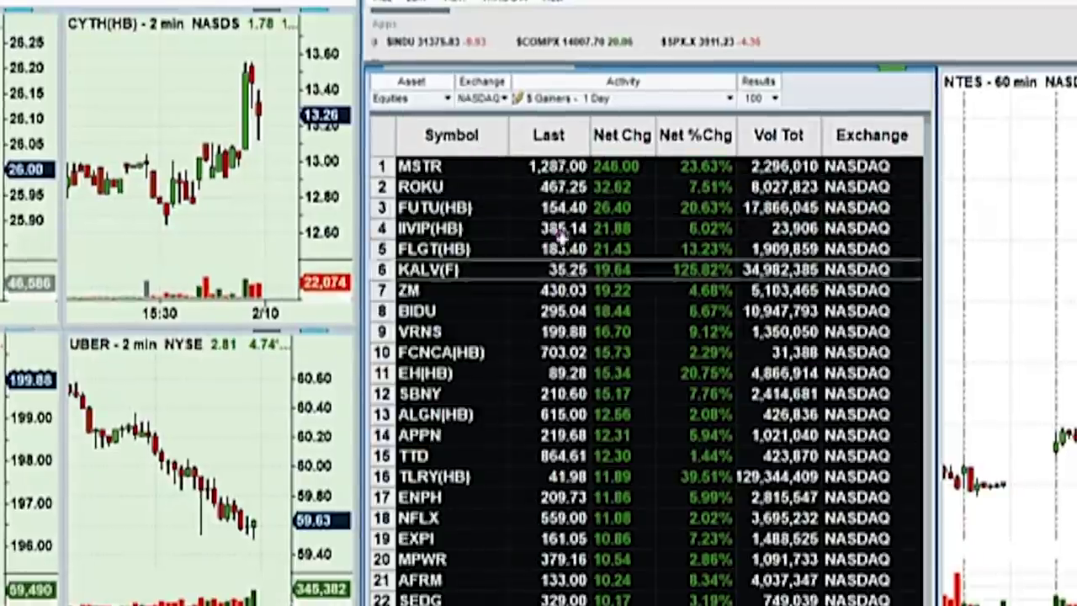
click(505, 100)
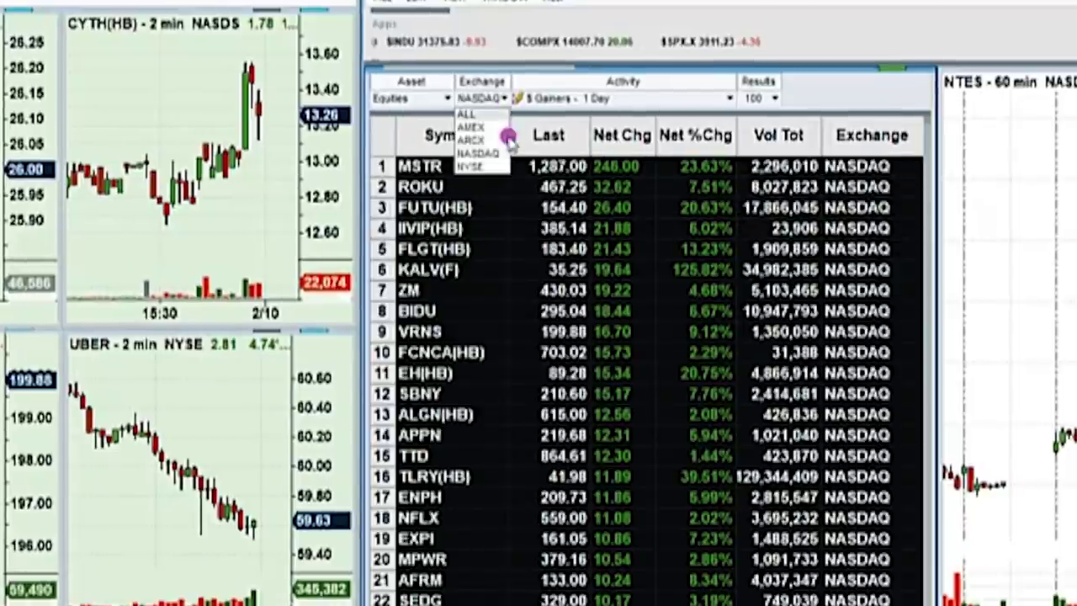
click(473, 165)
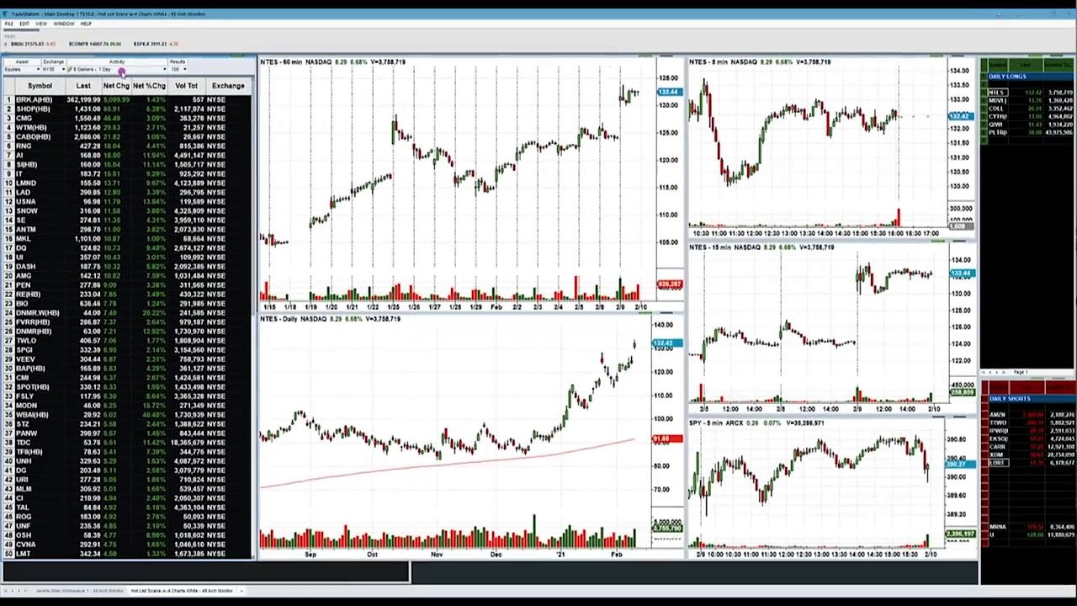
Step: Set the Hot List to the $ Losers - 1 Day scan with the Exchange filter on ALL
click(107, 50)
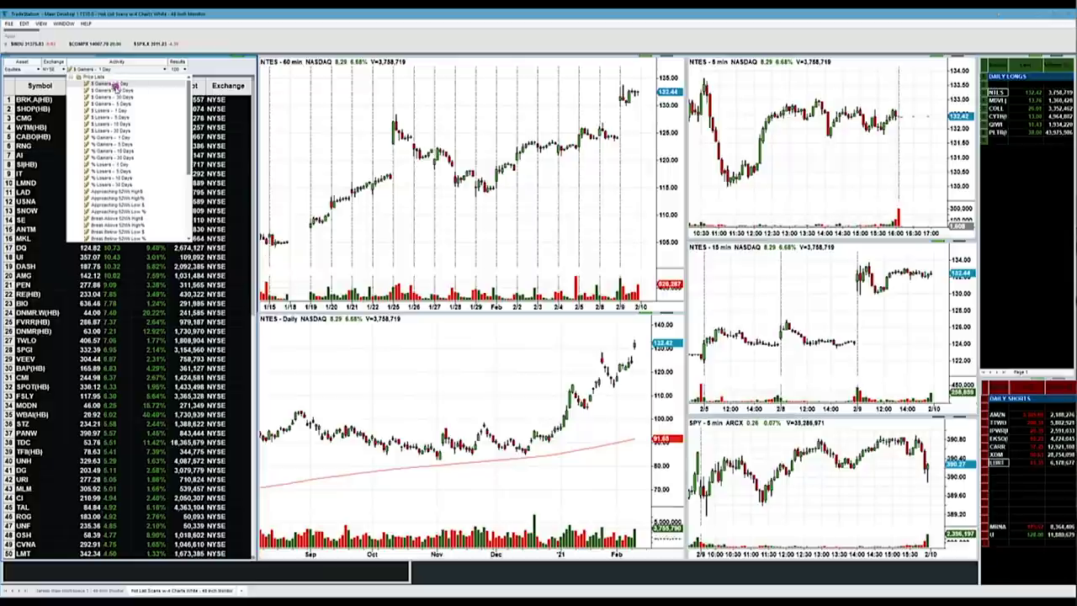
click(114, 112)
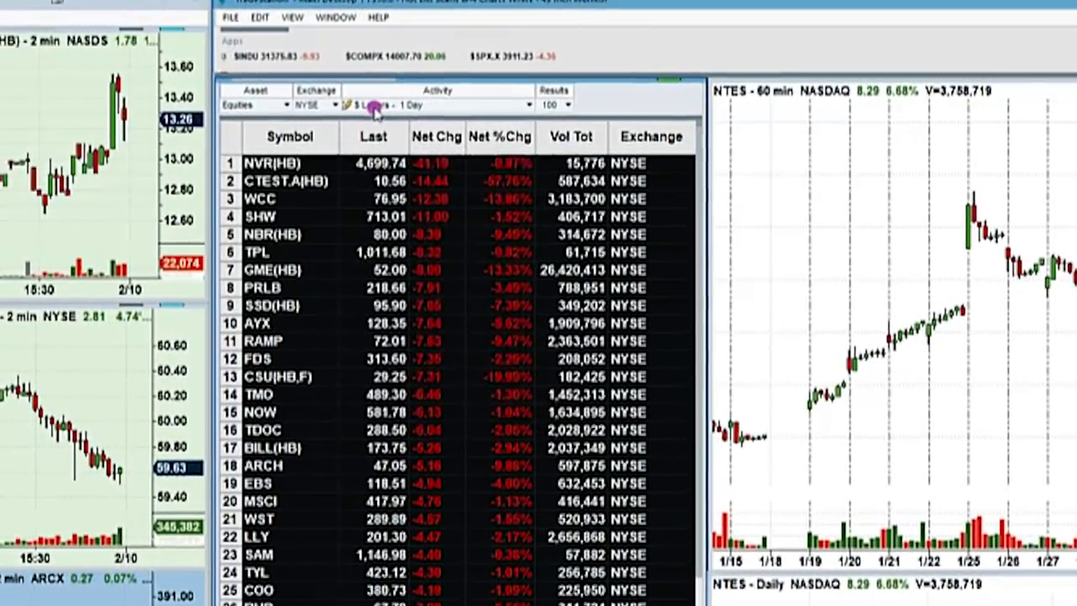
click(370, 108)
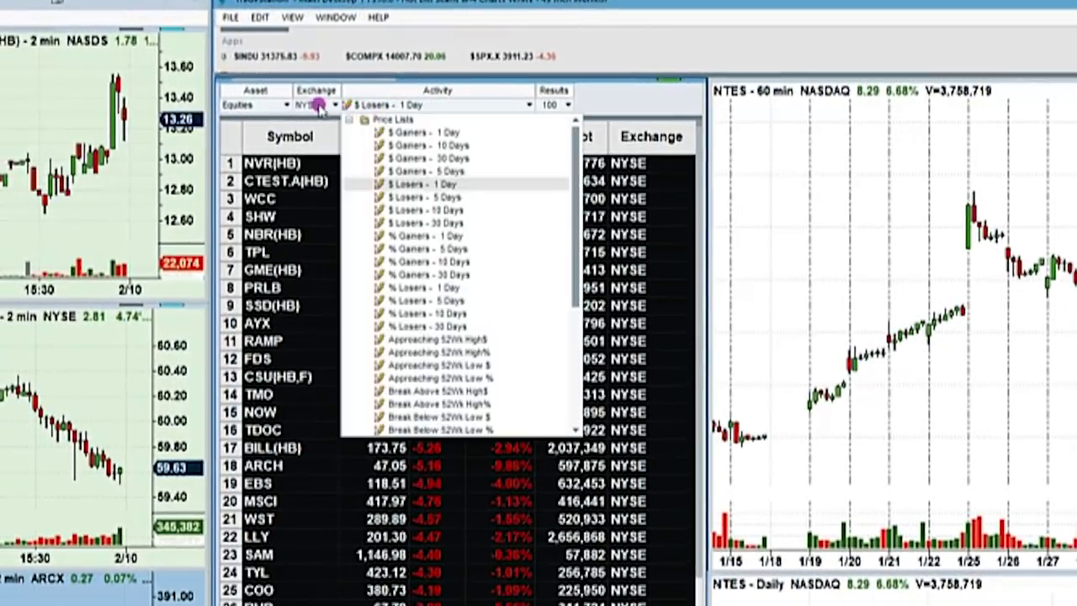
click(320, 107)
click(314, 104)
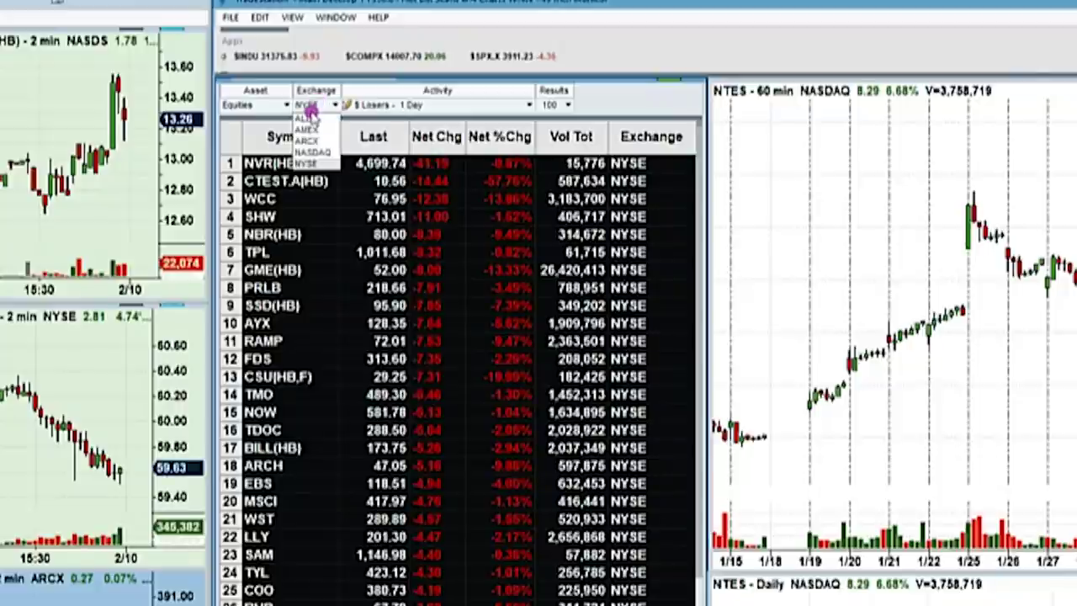
click(307, 117)
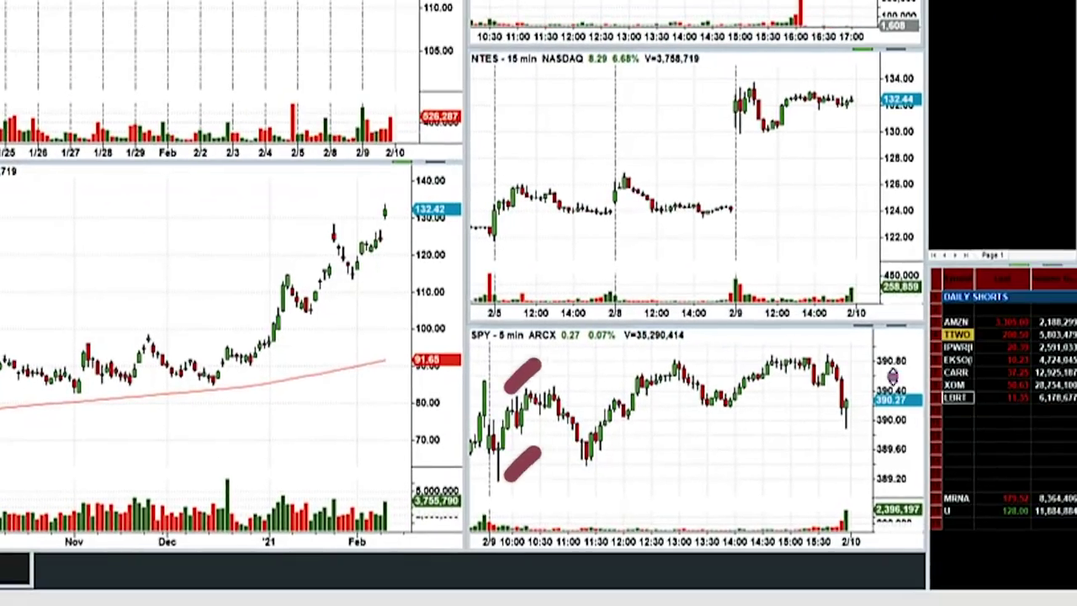
Step: Load TTWO from Daily Shorts into the charts, then go to Main Workspace 1
click(957, 334)
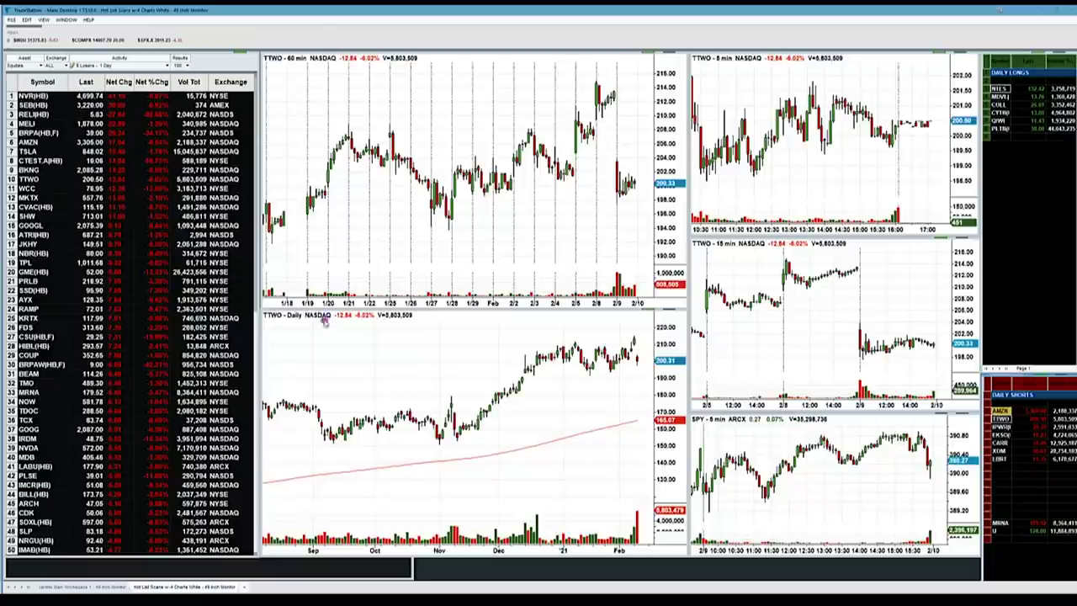
click(55, 588)
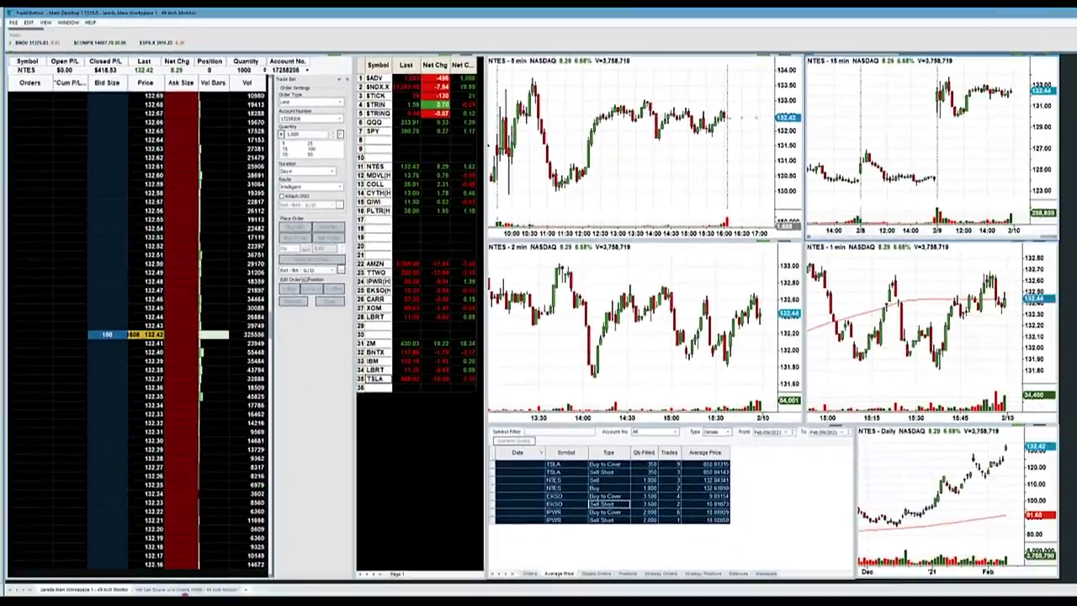
Step: Load NTES from Daily Longs into the Hot List Scans workspace charts
click(171, 590)
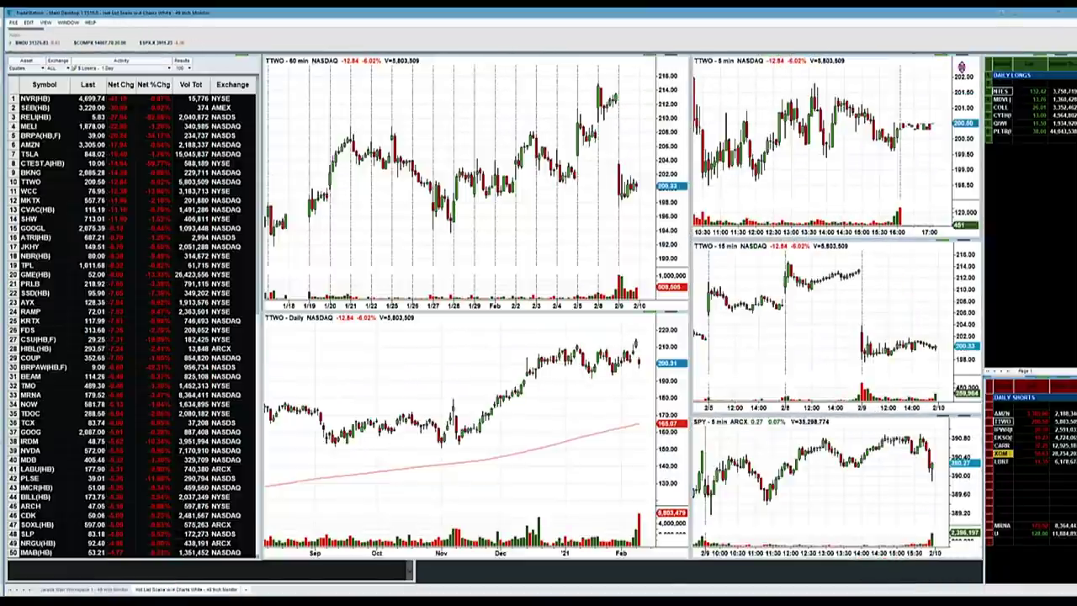
click(1001, 91)
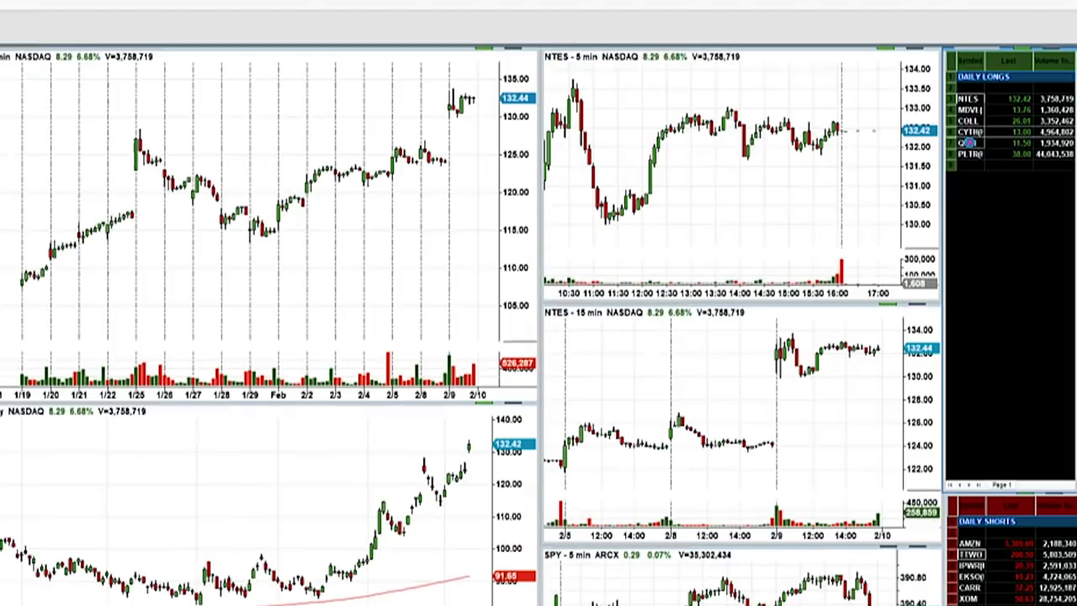
right_click(969, 155)
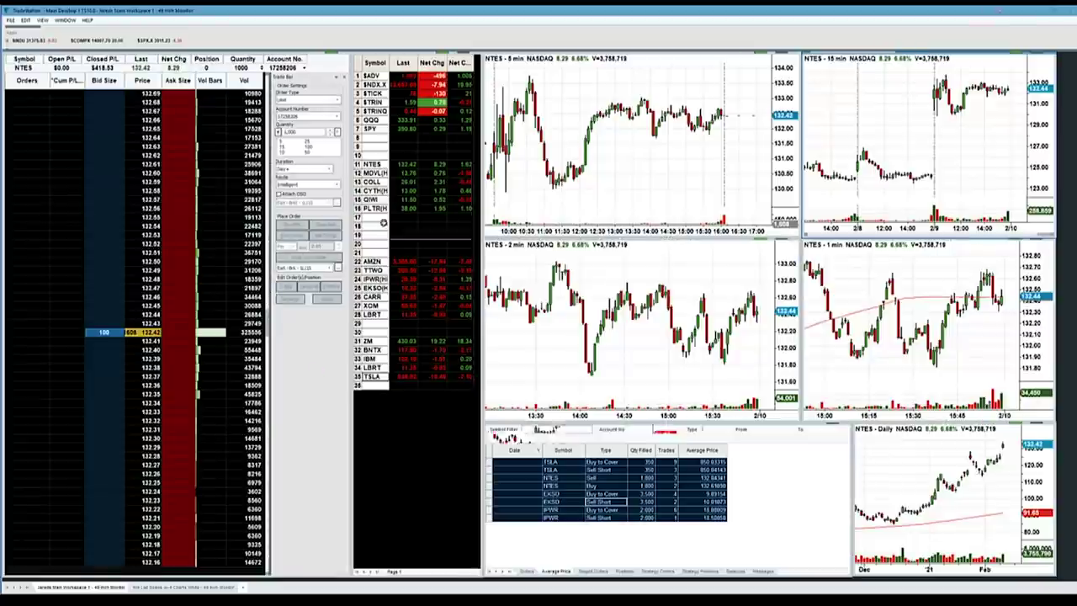
Step: Check the NTES watch-list row options, then stage a short limit order on the ladder
right_click(376, 163)
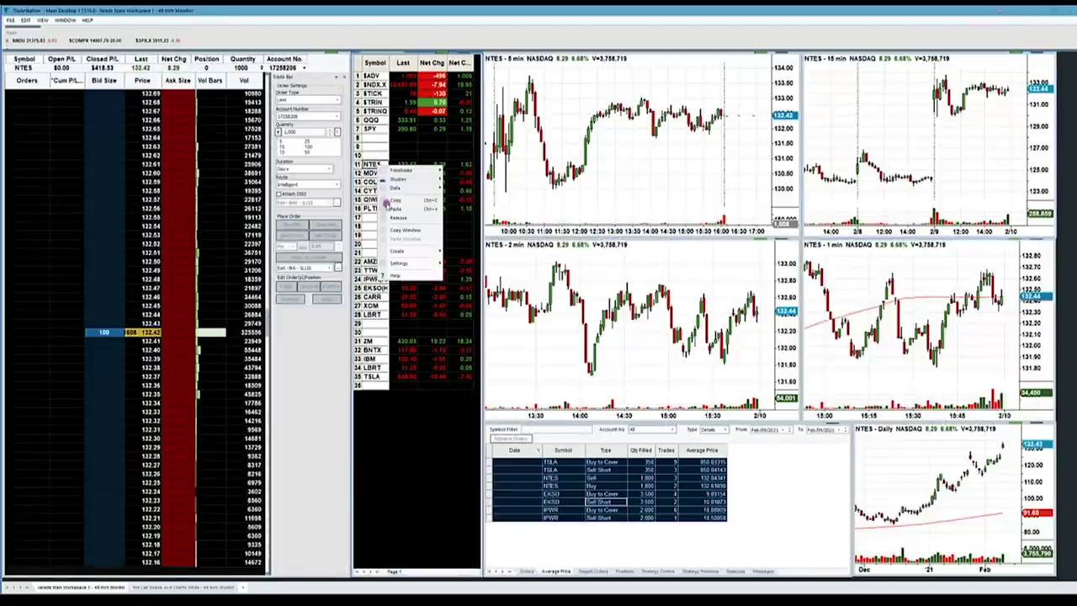
click(453, 246)
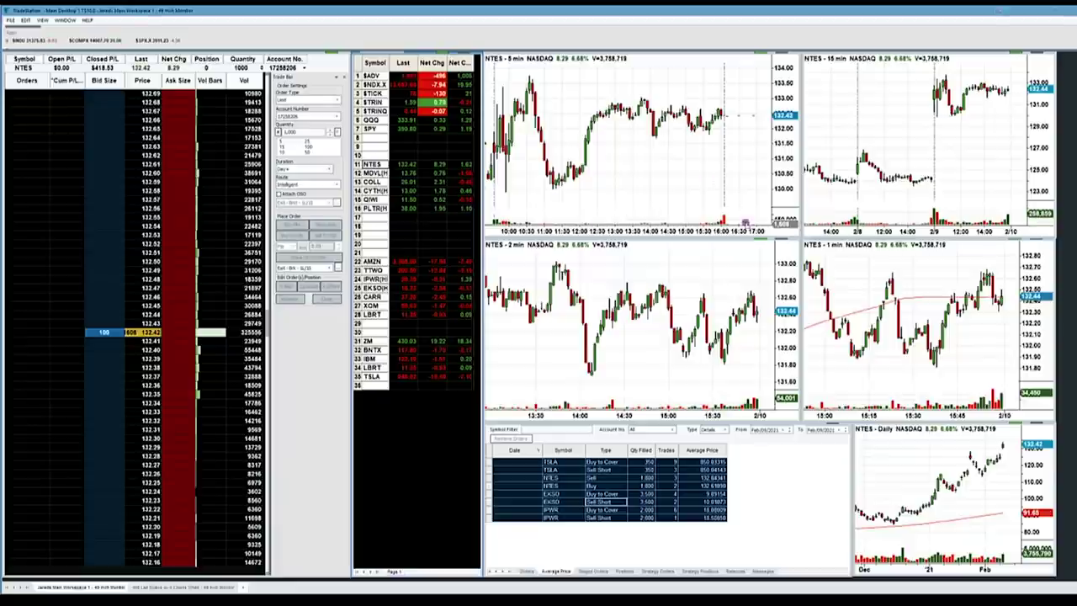
click(183, 264)
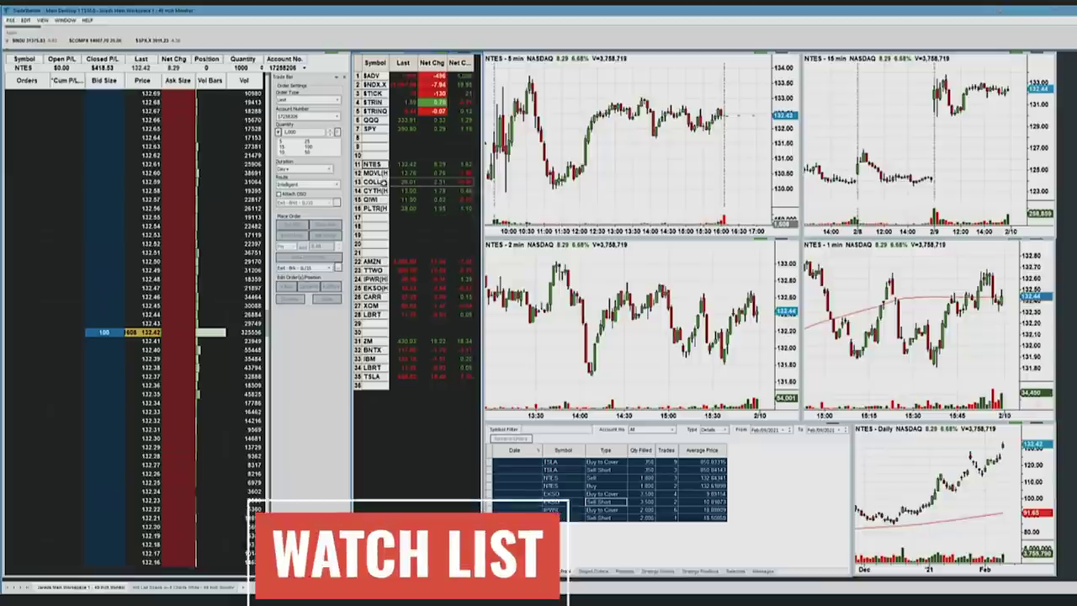
Step: Select the CYTH(HB) watch-list row to load it into the ladder and linked charts
click(376, 190)
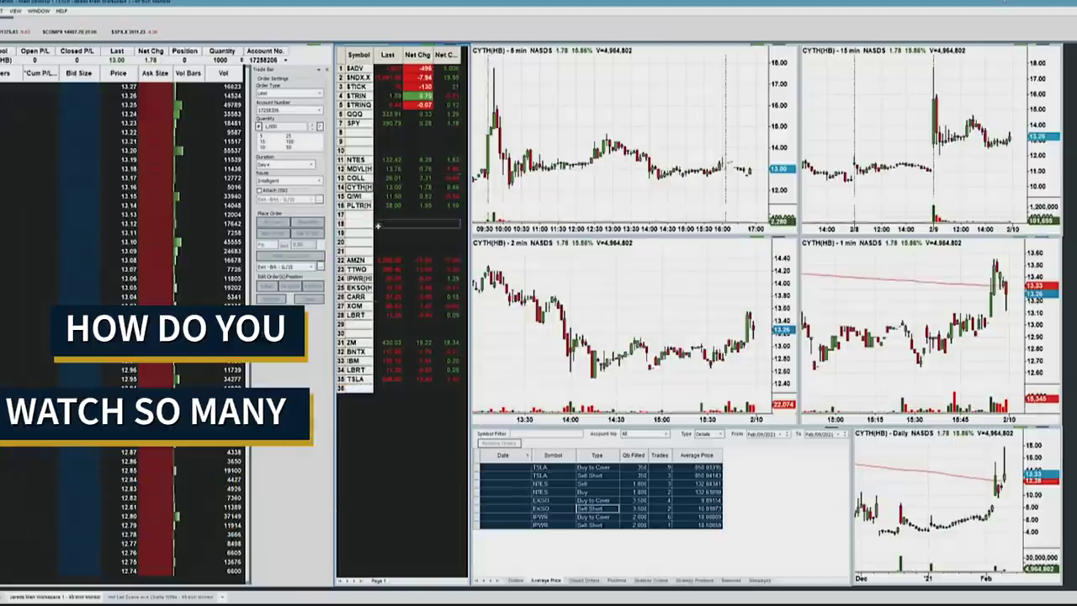
Step: Step the linked watch list from NTES down through CYTH and QIWI to PLTR(HB)
click(354, 160)
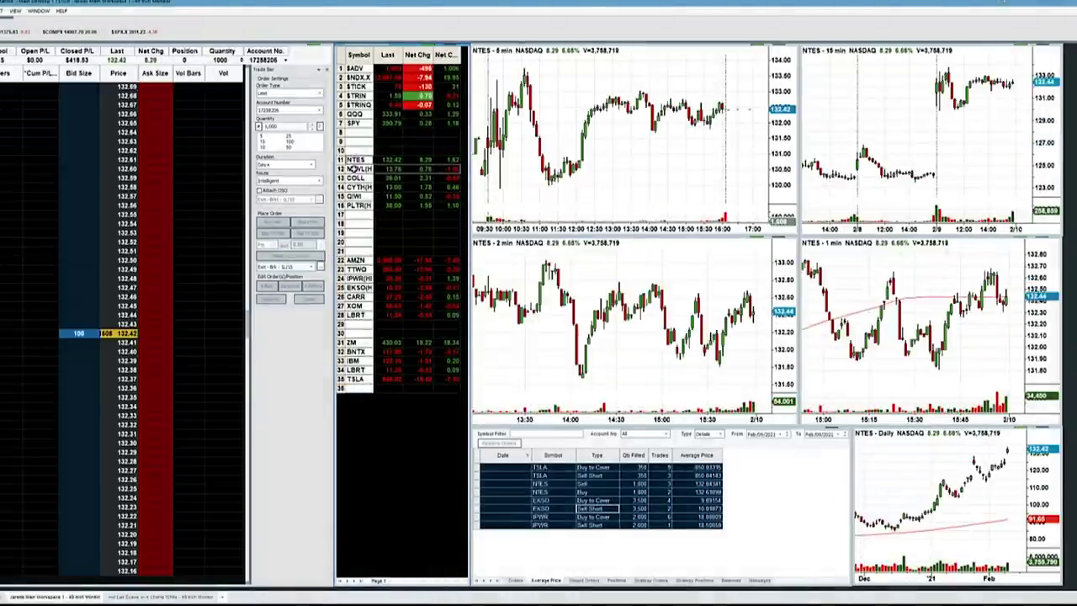
click(355, 187)
click(355, 196)
click(356, 205)
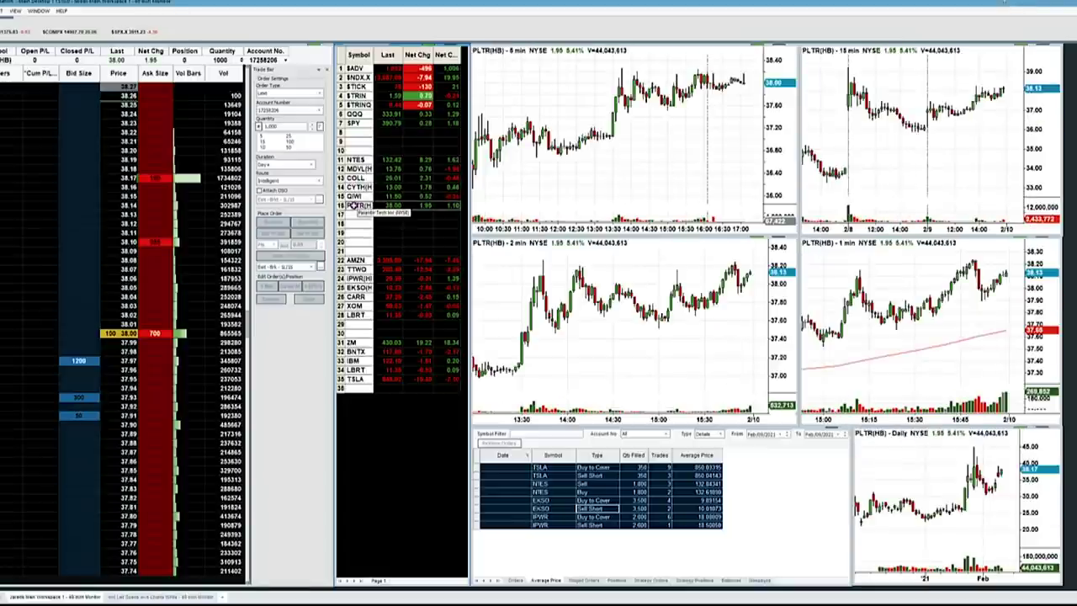
click(364, 170)
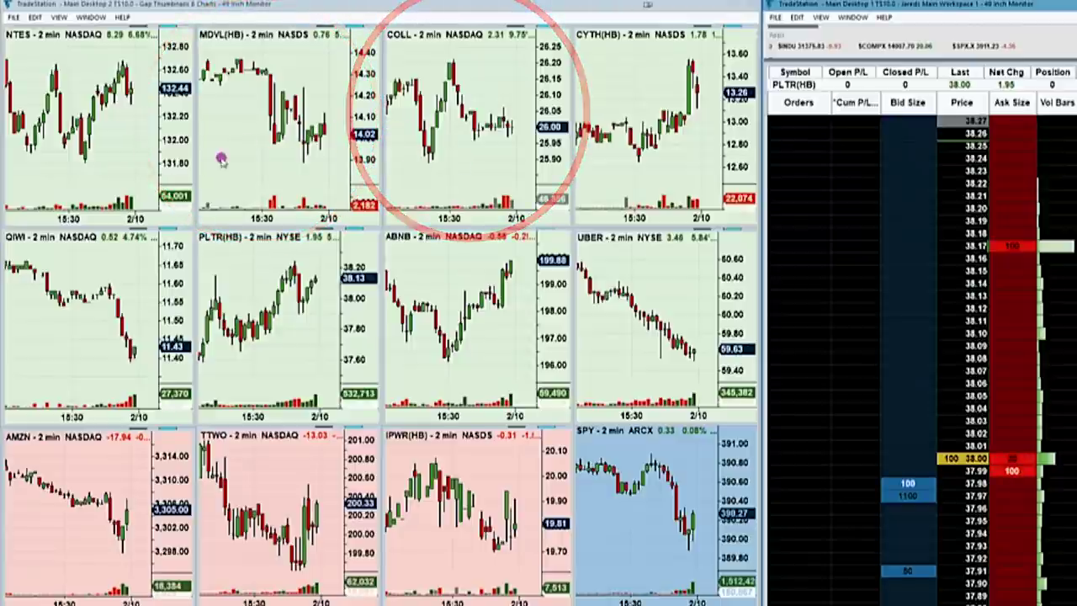
mouse_move(398, 194)
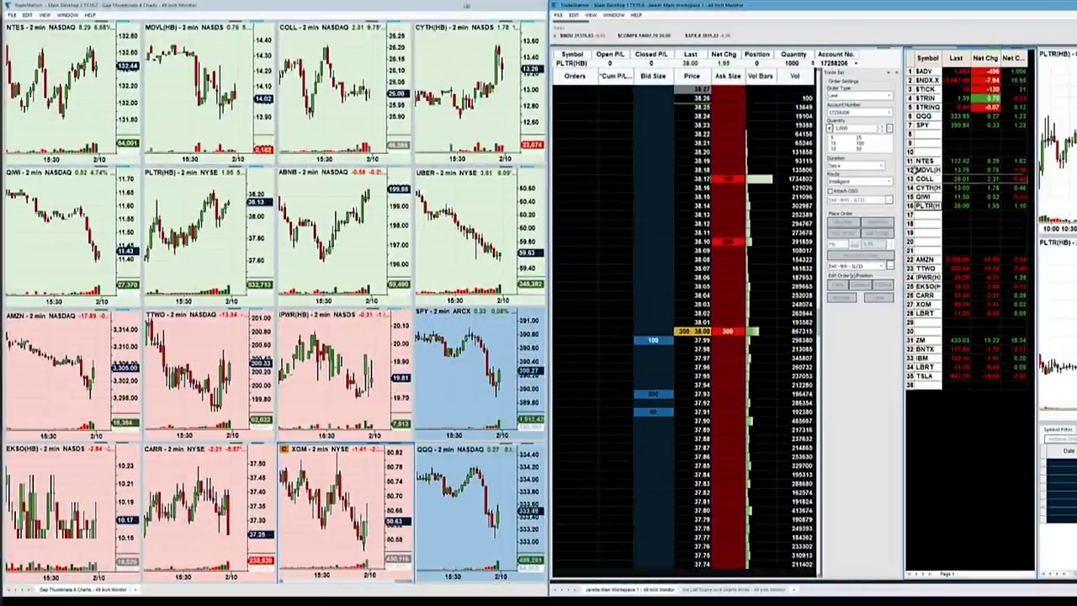
Step: Load EKSO(HB), scroll its 2-min chart back to 2/9, and maximize it over the chart area
click(963, 160)
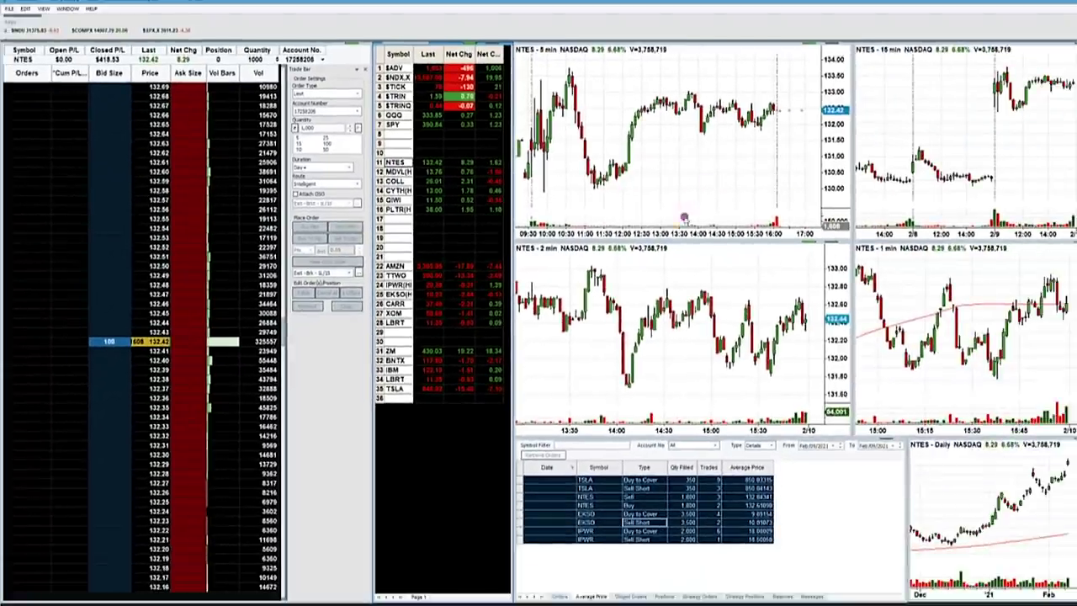
click(399, 294)
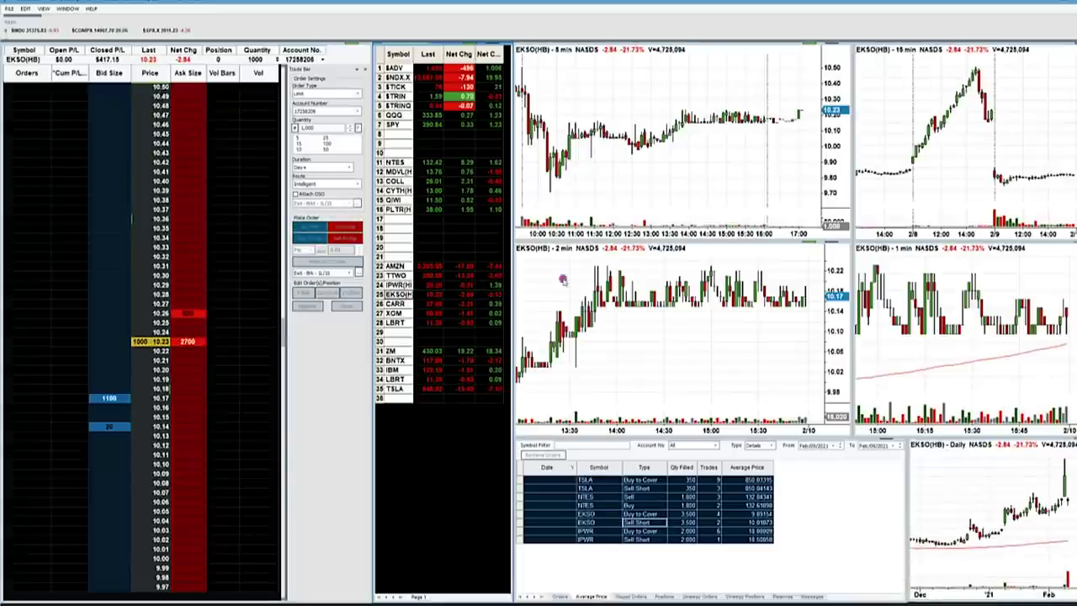
click(816, 395)
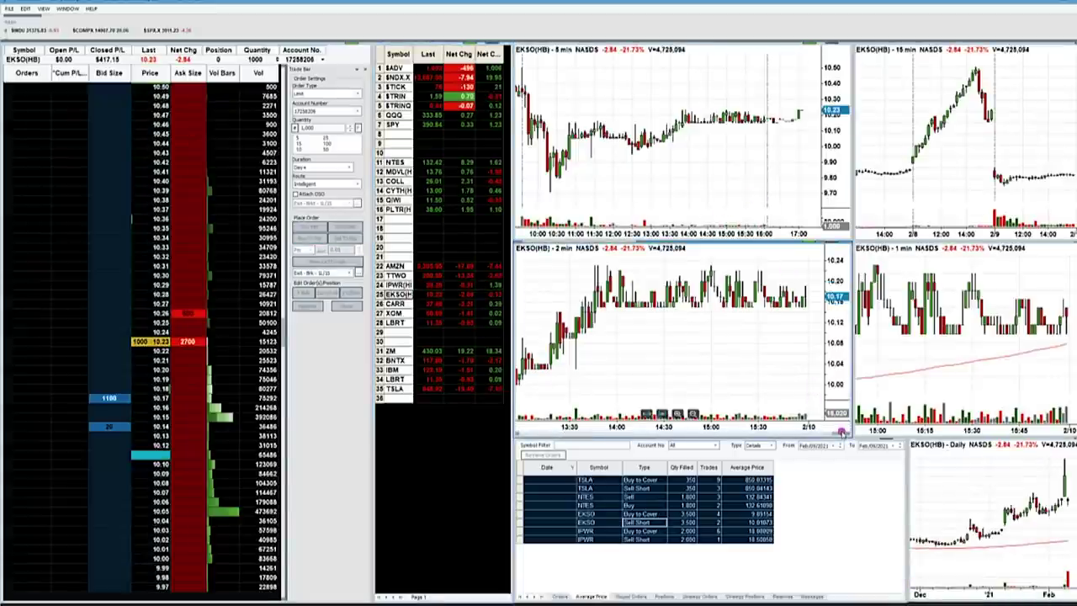
drag(833, 435, 681, 434)
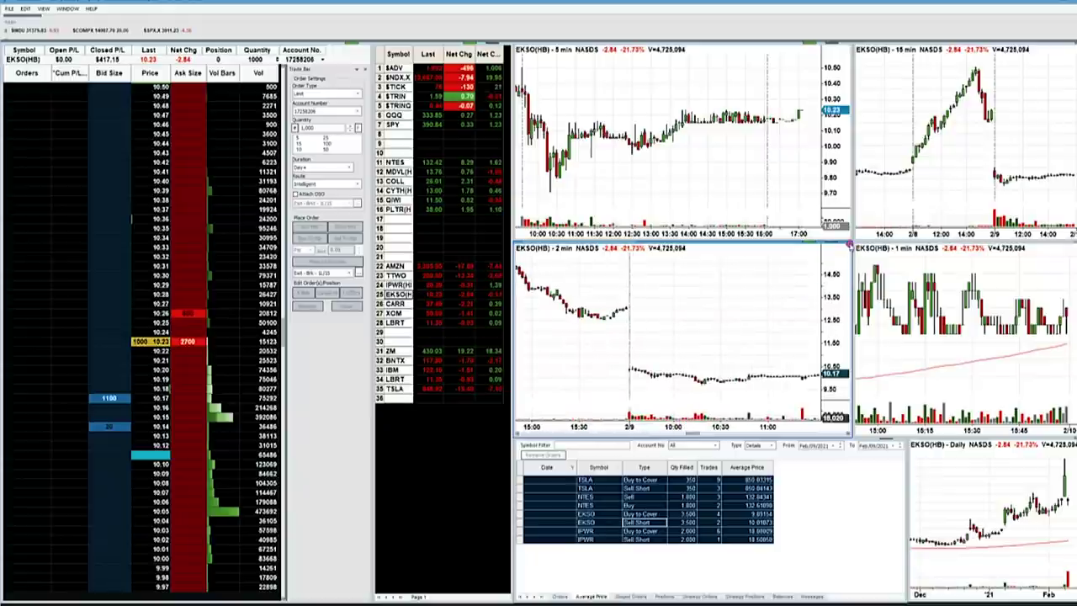
drag(849, 242, 1075, 42)
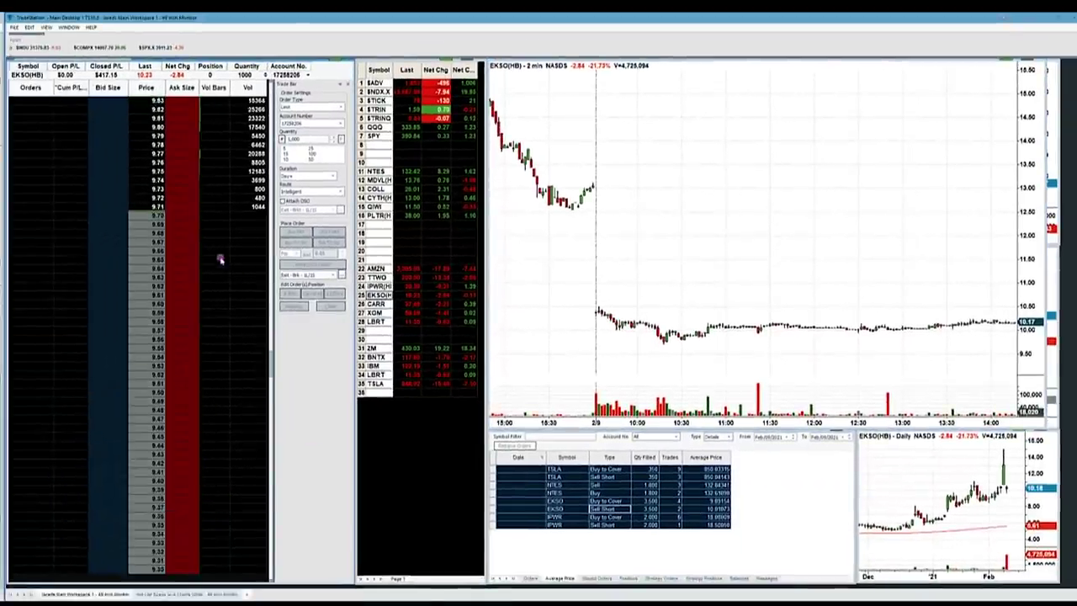
Step: Restore the four-chart grid of 5-, 15-, 2- and 1-minute EKSO charts
scroll(216, 244, up, 5)
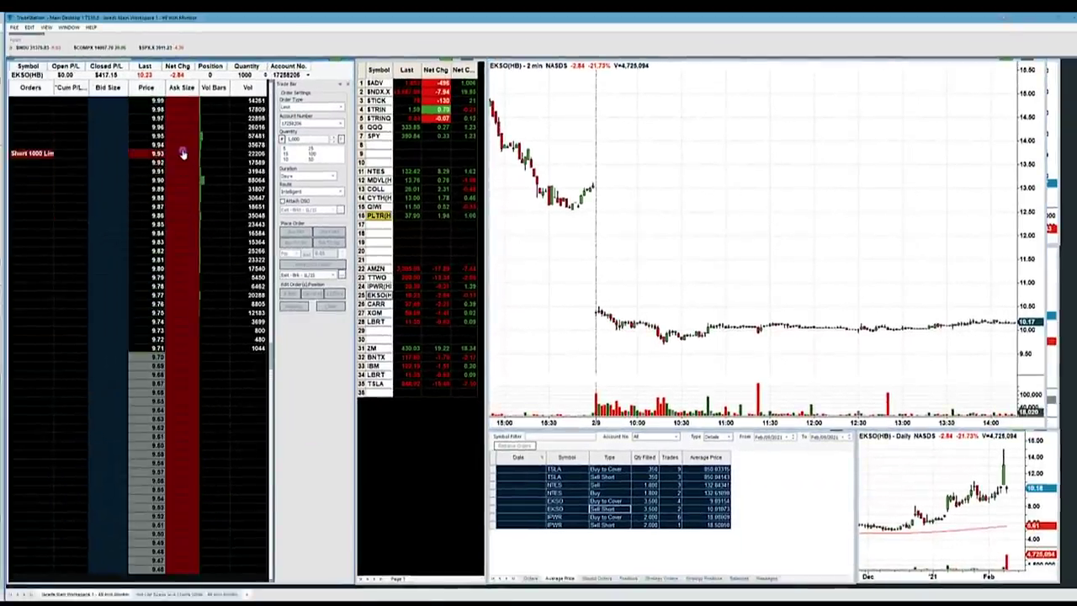
scroll(182, 151, up, 2)
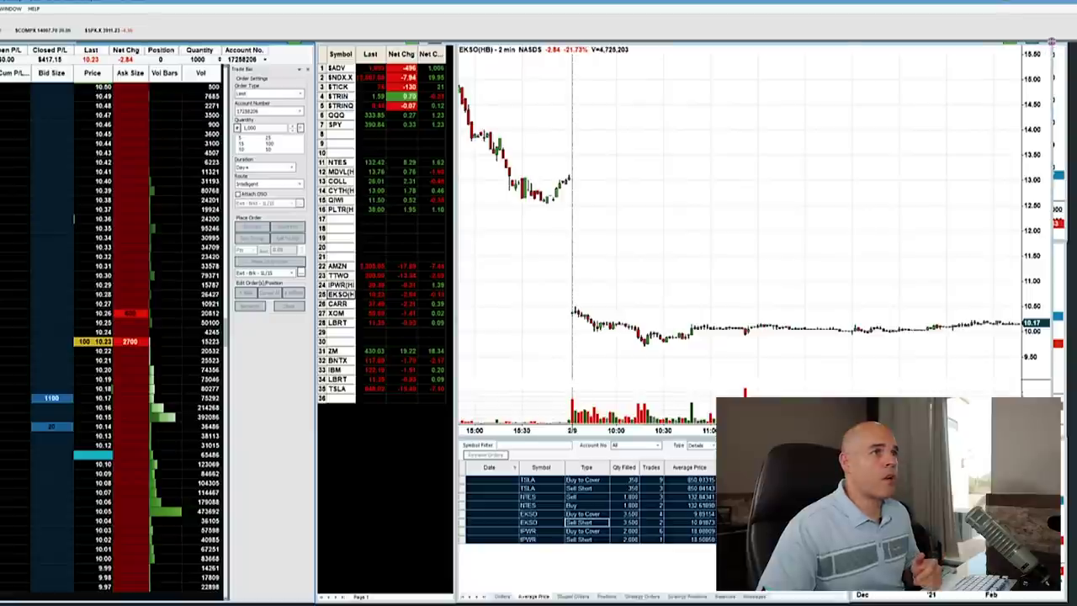
click(1051, 43)
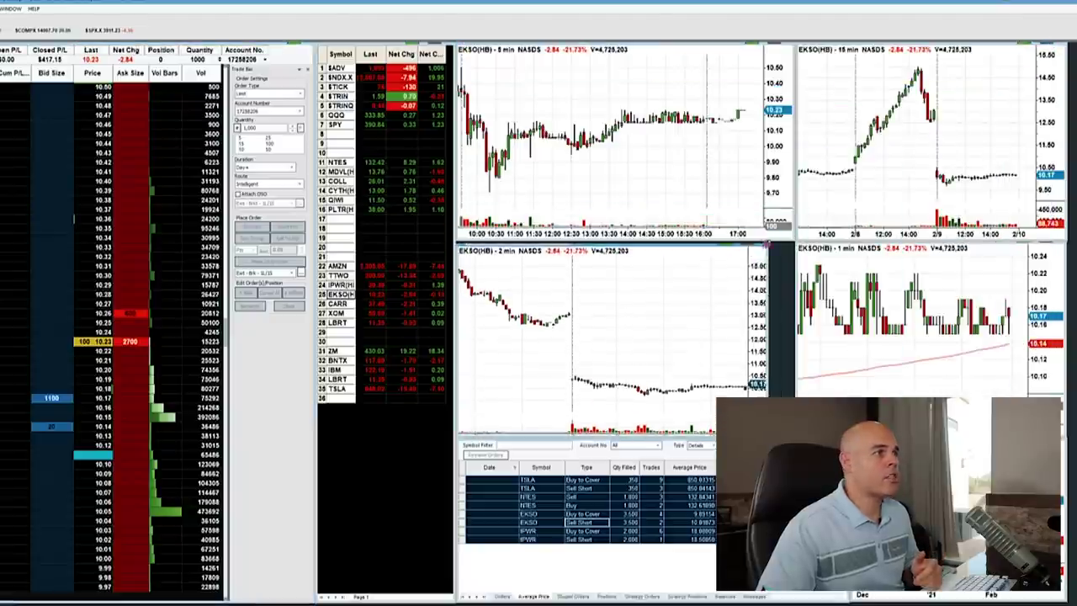